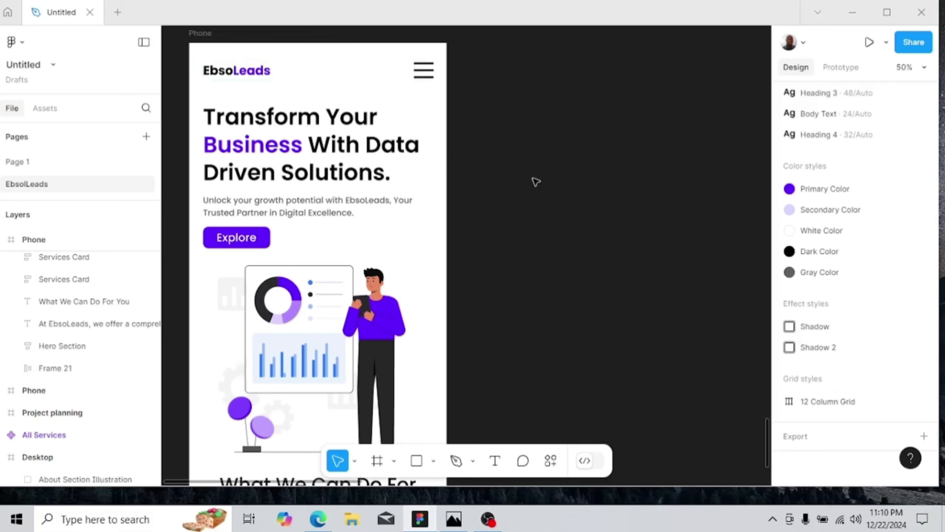
- Search the plugins for "mock" and launch Mockup Plugin – Devices Mockups with the Desktop frame in view
{"action": "scroll", "coordinate": [532, 178], "scroll_direction": "up", "scroll_amount": 7}
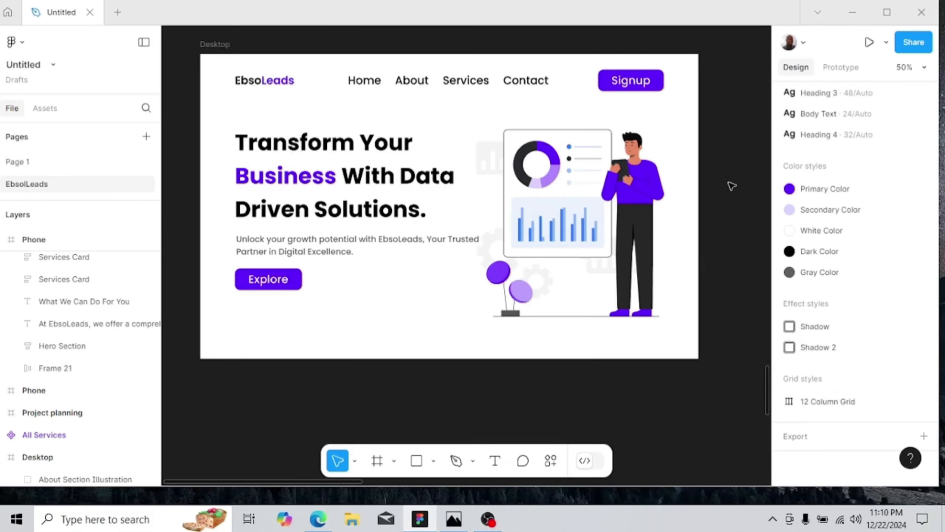
{"action": "right_click", "coordinate": [730, 185]}
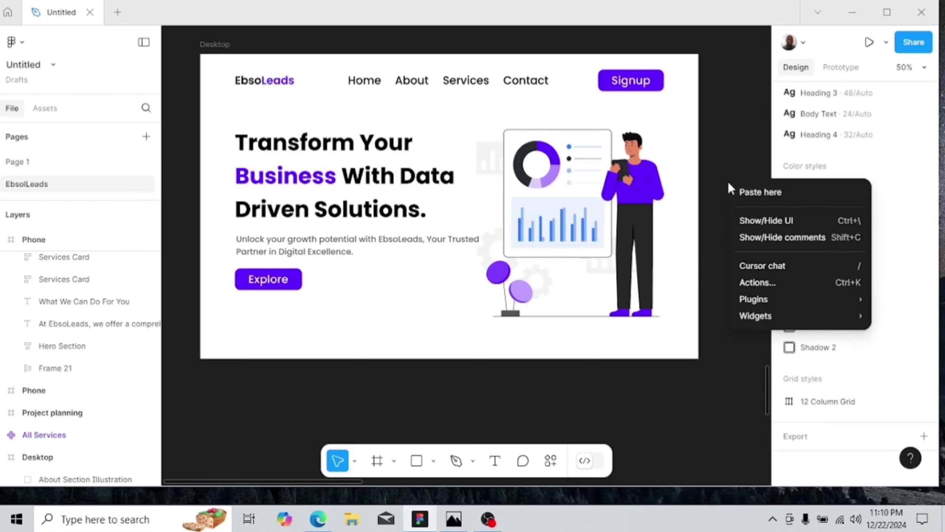
{"action": "mouse_move", "coordinate": [751, 299]}
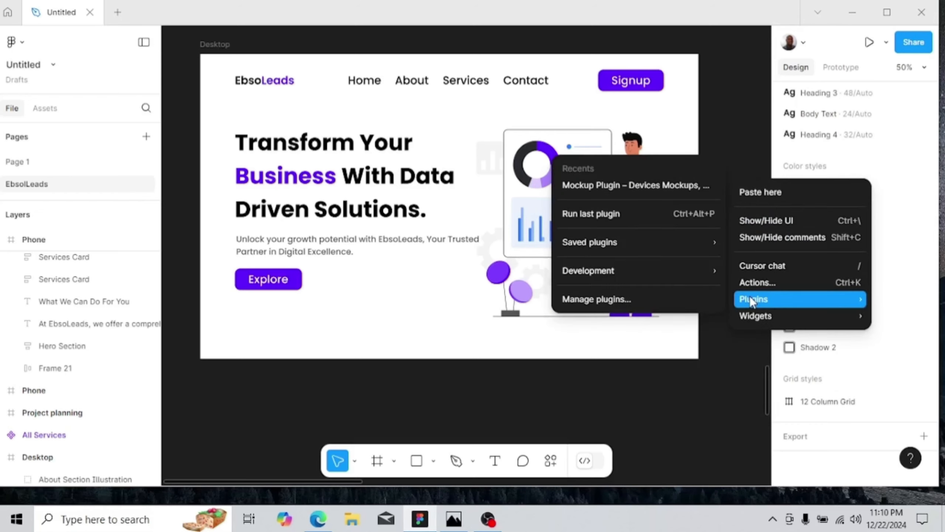
{"action": "left_click", "coordinate": [686, 298]}
{"action": "type", "text": "mock"}
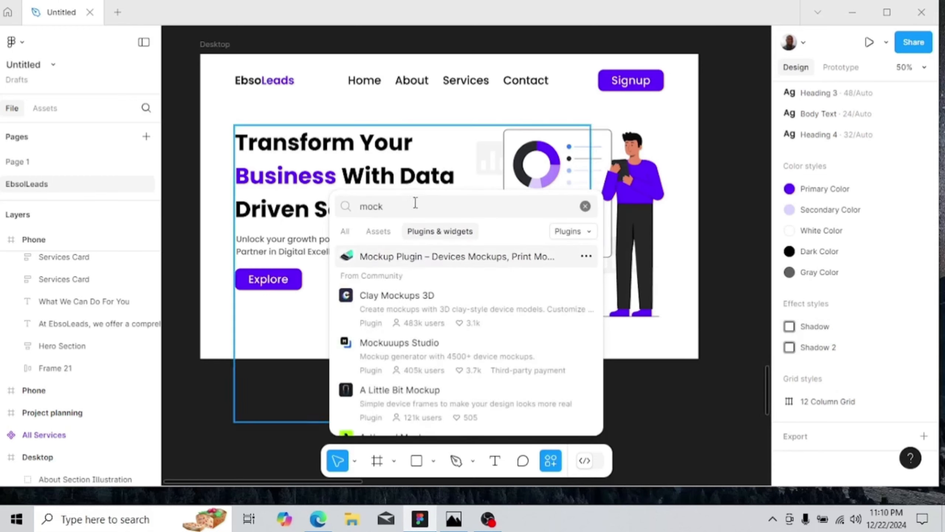
{"action": "left_click", "coordinate": [426, 258]}
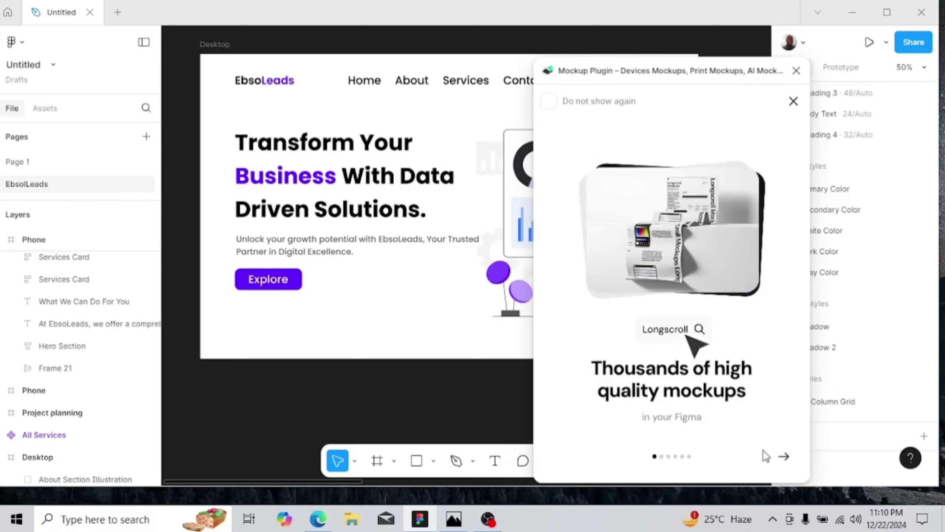
- Advance through the plugin's introduction slides and open the overview of all plans
{"action": "left_click", "coordinate": [783, 459]}
{"action": "left_click", "coordinate": [783, 460]}
{"action": "left_click", "coordinate": [784, 460]}
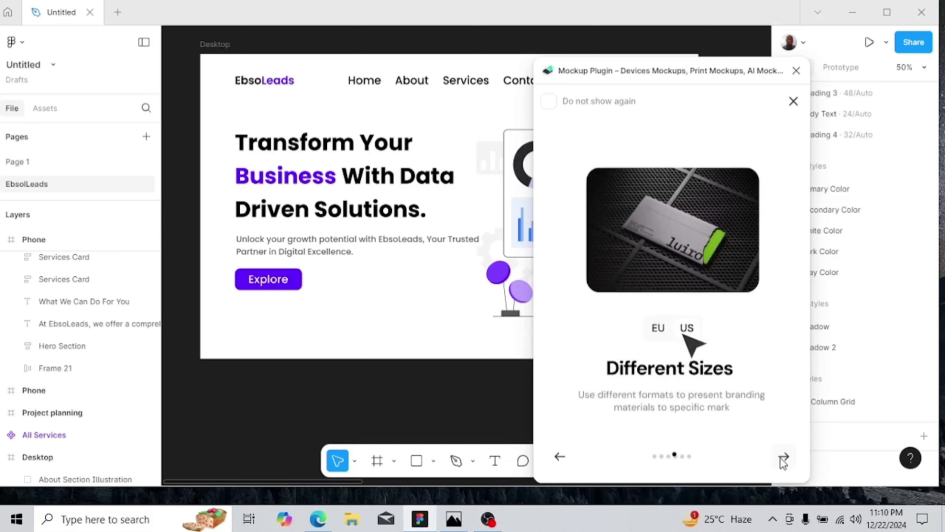
{"action": "left_click", "coordinate": [783, 460]}
{"action": "left_click", "coordinate": [783, 459]}
{"action": "left_click", "coordinate": [783, 459]}
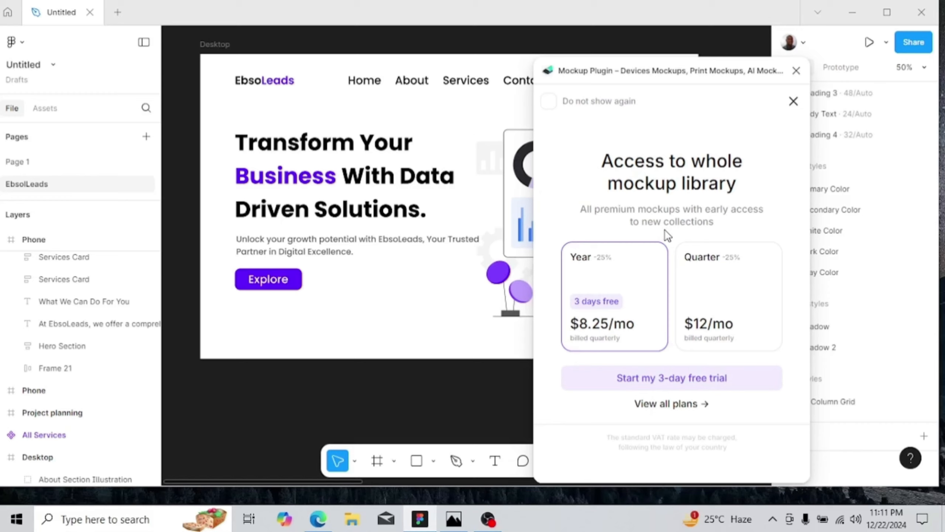
{"action": "left_click", "coordinate": [678, 406]}
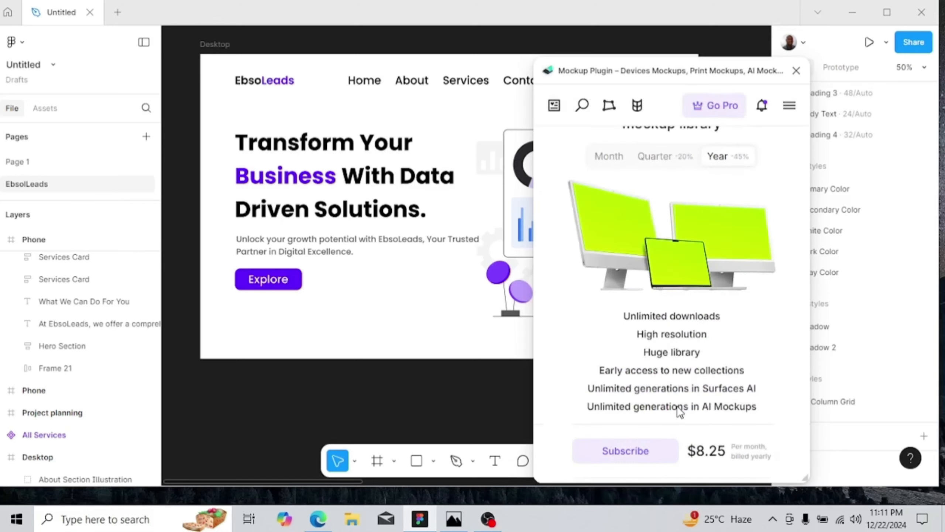
- Browse the plugin's free mockups and choose the MacBook Air (2022) mockup
{"action": "left_click", "coordinate": [789, 108]}
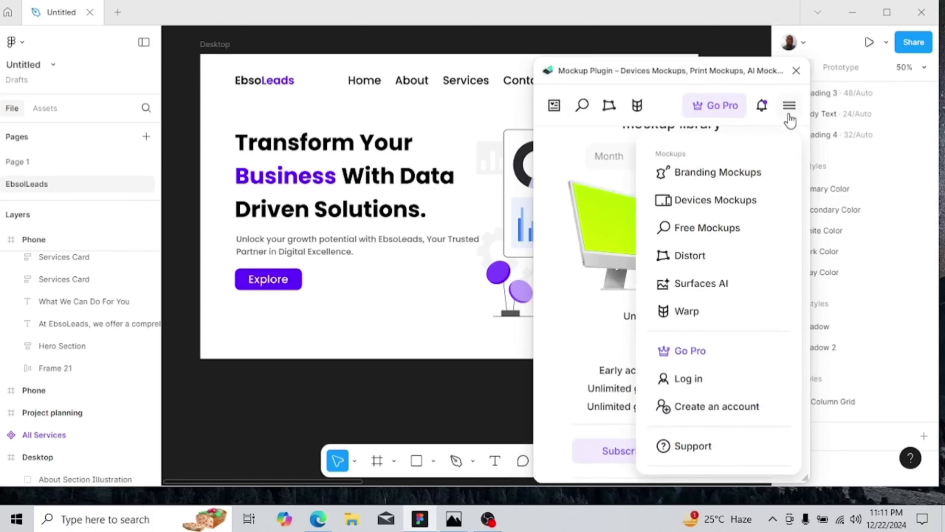
{"action": "left_click", "coordinate": [704, 234]}
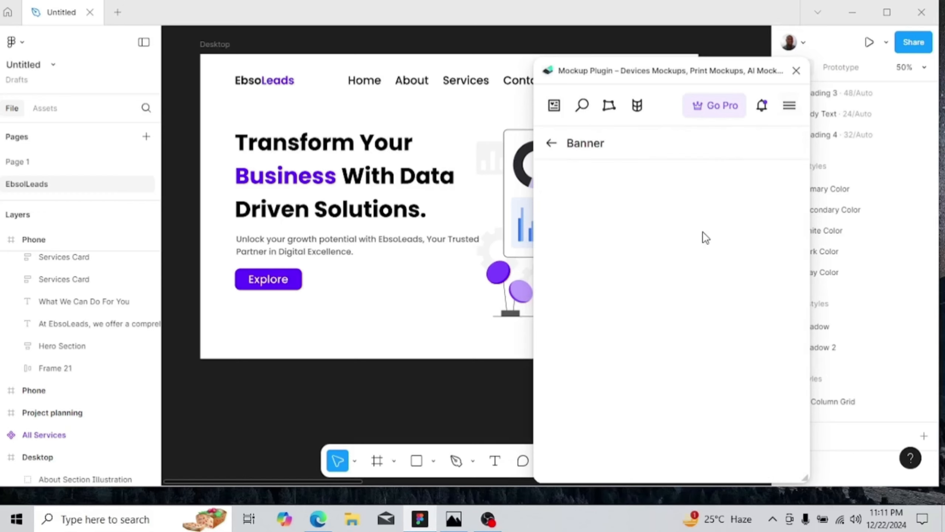
{"action": "scroll", "coordinate": [667, 287], "scroll_direction": "down", "scroll_amount": 3}
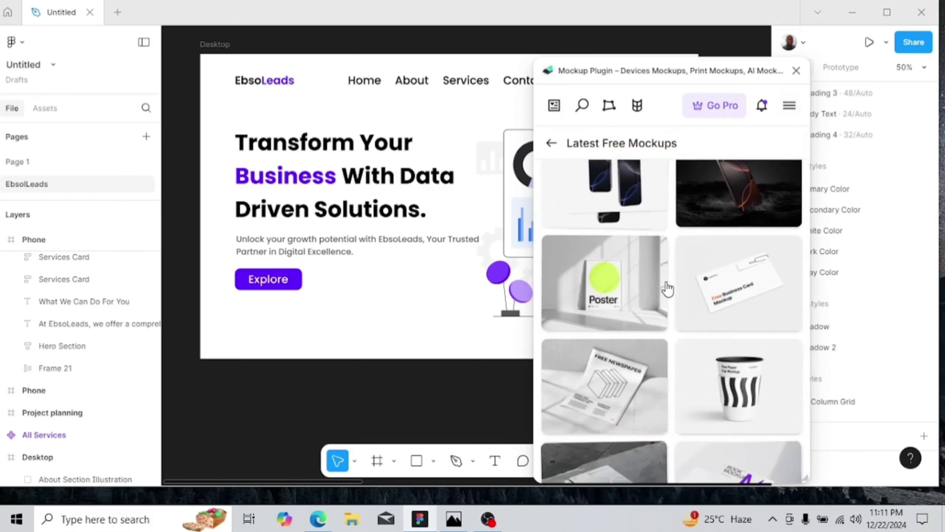
{"action": "scroll", "coordinate": [667, 287], "scroll_direction": "up", "scroll_amount": 3}
{"action": "scroll", "coordinate": [667, 290], "scroll_direction": "down", "scroll_amount": 6}
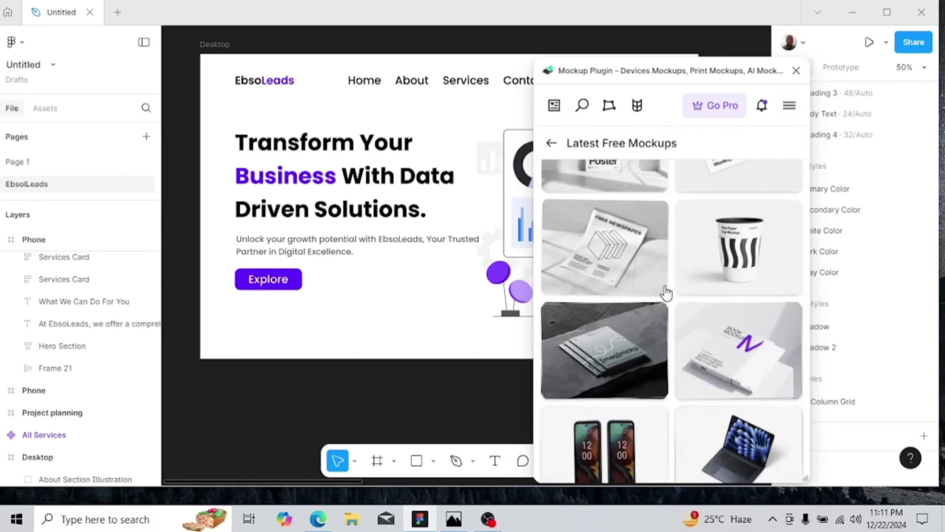
{"action": "scroll", "coordinate": [666, 292], "scroll_direction": "down", "scroll_amount": 6}
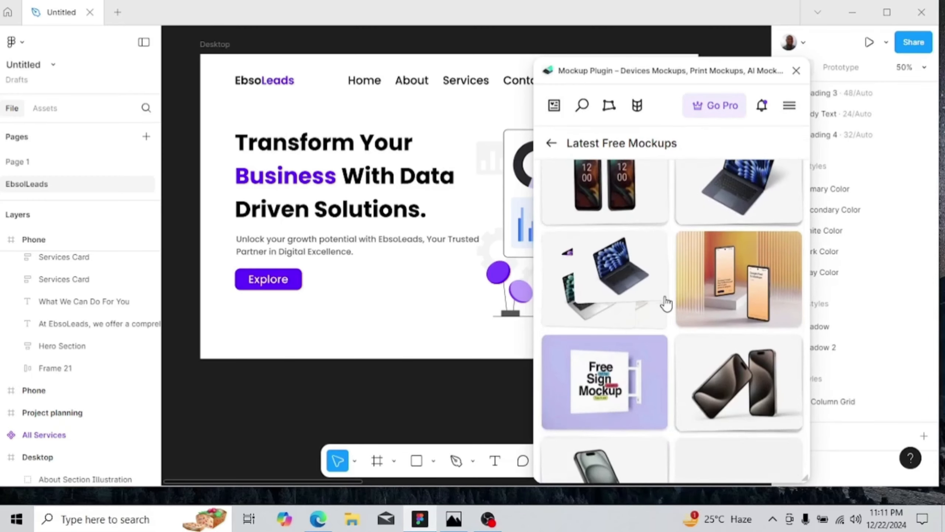
{"action": "scroll", "coordinate": [666, 304], "scroll_direction": "down", "scroll_amount": 5}
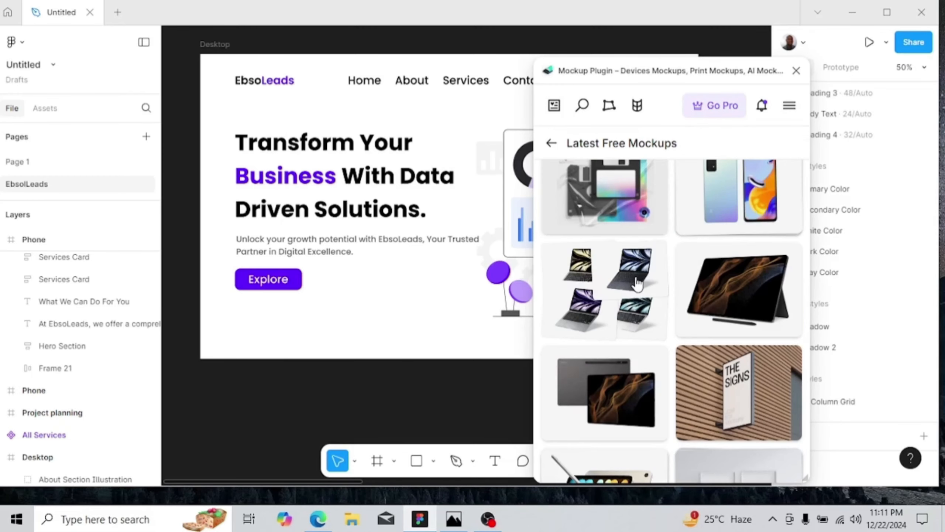
{"action": "left_click", "coordinate": [636, 282]}
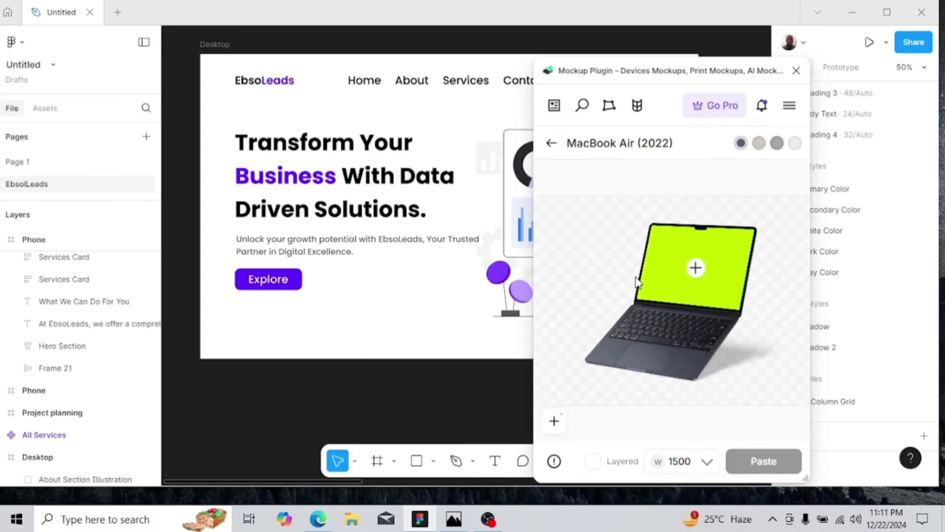
- Place the Desktop frame on the laptop mockup's screen, accepting the default crop
{"action": "left_click", "coordinate": [695, 268]}
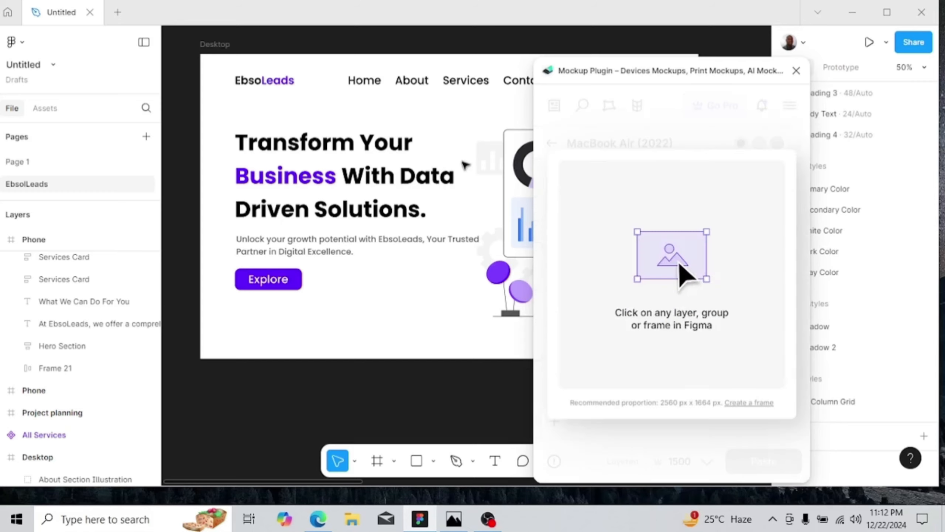
{"action": "left_click", "coordinate": [229, 47]}
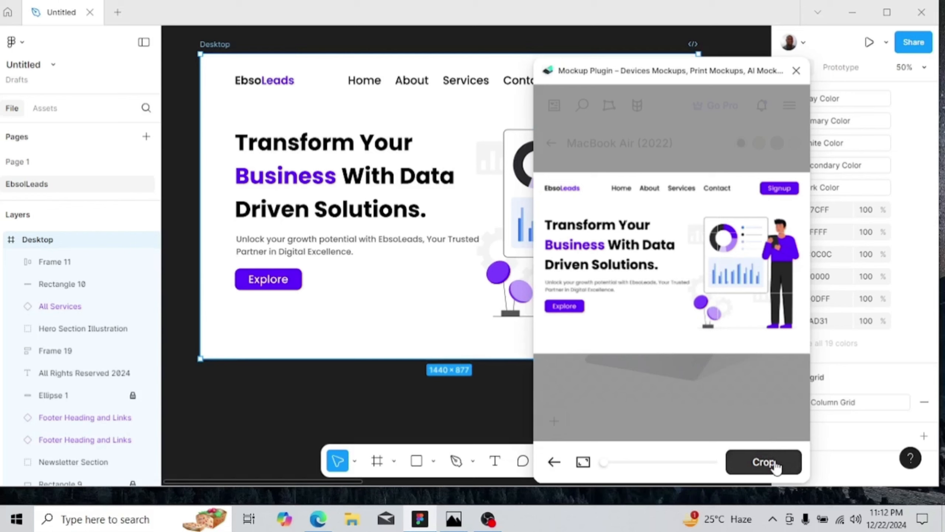
{"action": "left_click", "coordinate": [766, 462]}
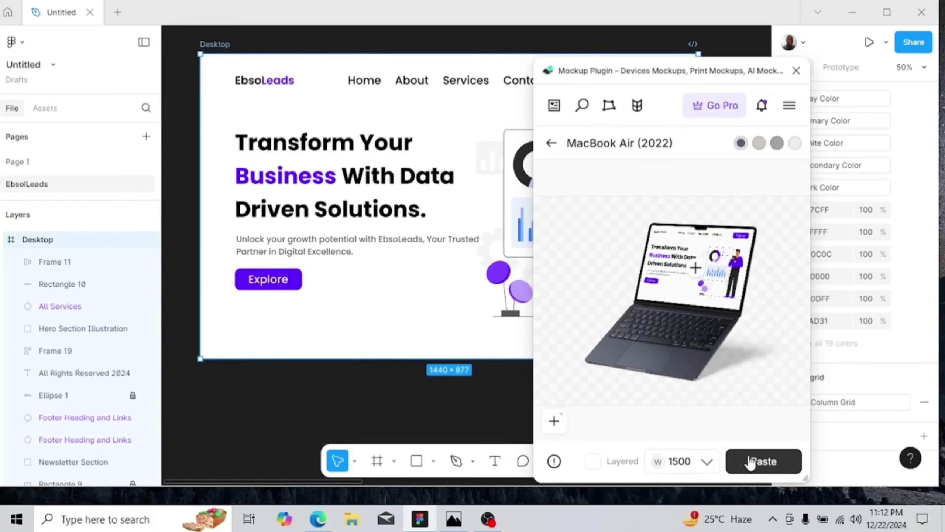
- Paste the laptop mockup onto the canvas at width 1500, close the plugin and move the mockup away from the Desktop frame
{"action": "left_click", "coordinate": [757, 467]}
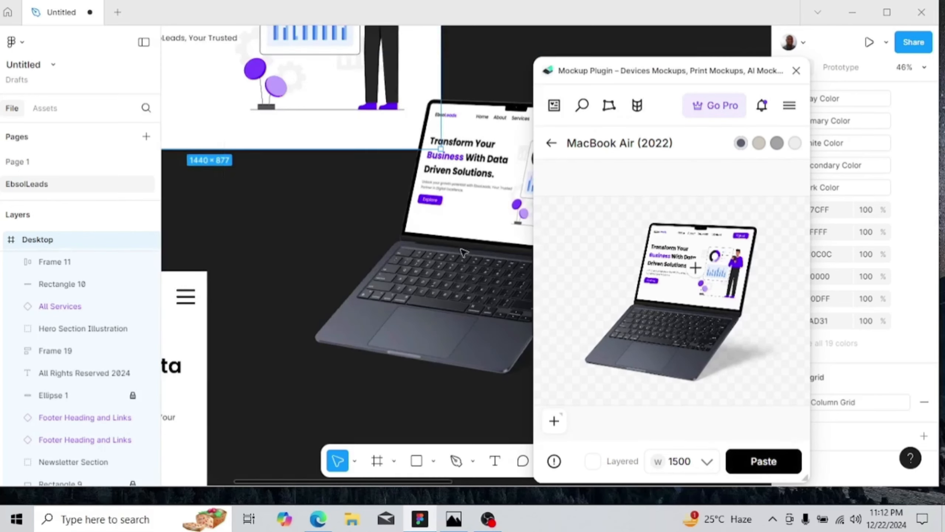
{"action": "left_click", "coordinate": [796, 70]}
{"action": "left_click_drag", "start_coordinate": [522, 245], "coordinate": [595, 227]}
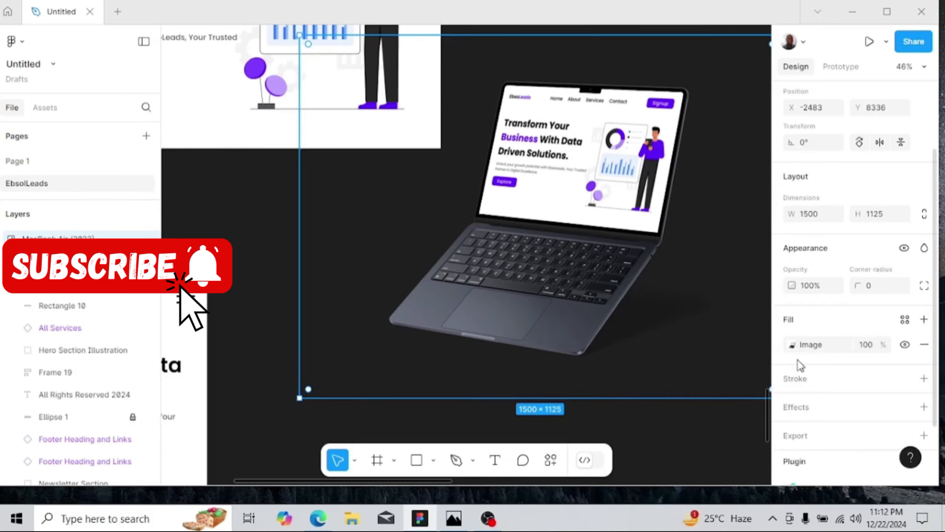
- Export the laptop mockup as a PNG at 2x to the Downloads folder under the name MacBook Air (2022)
{"action": "scroll", "coordinate": [798, 360], "scroll_direction": "down", "scroll_amount": 2}
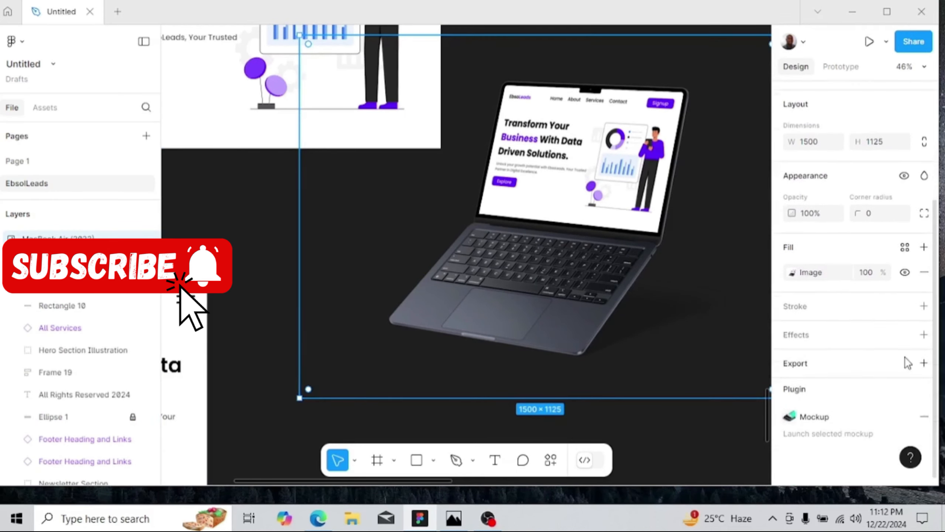
{"action": "left_click", "coordinate": [924, 365]}
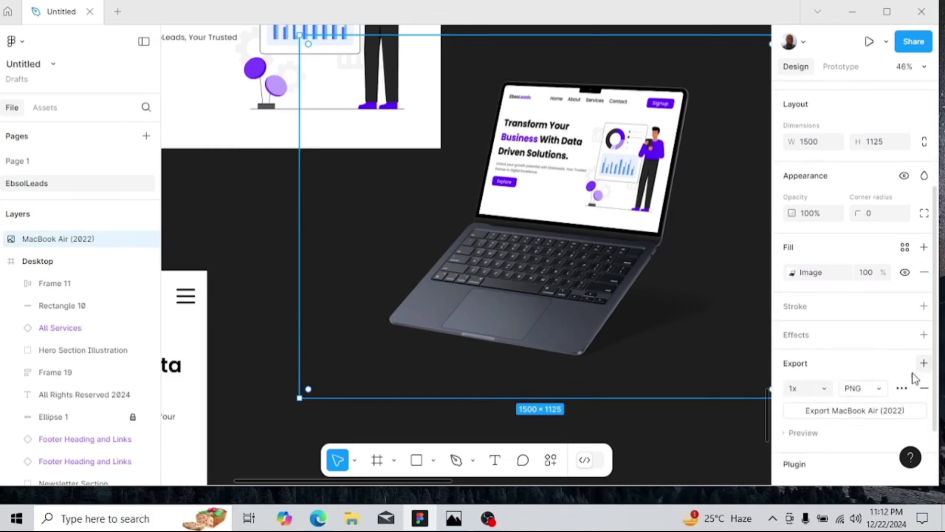
{"action": "scroll", "coordinate": [877, 390], "scroll_direction": "down", "scroll_amount": 2}
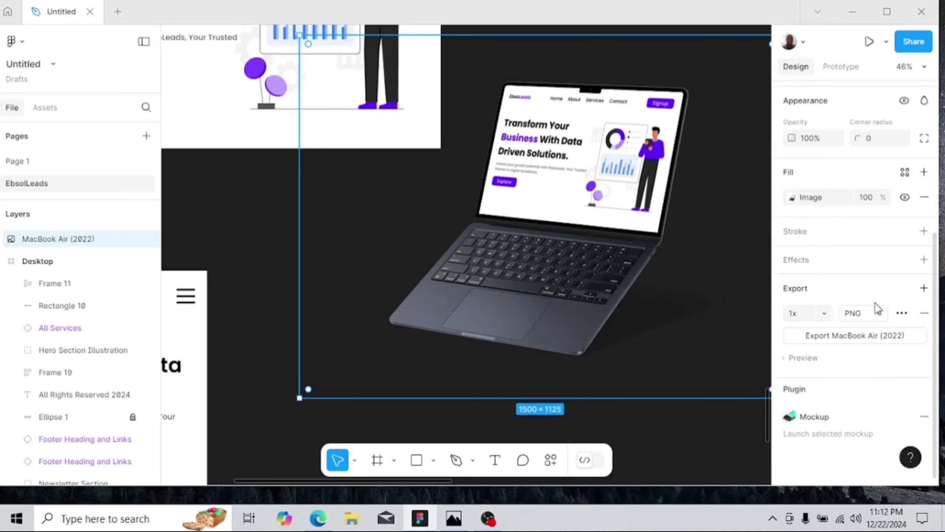
{"action": "left_click", "coordinate": [886, 316]}
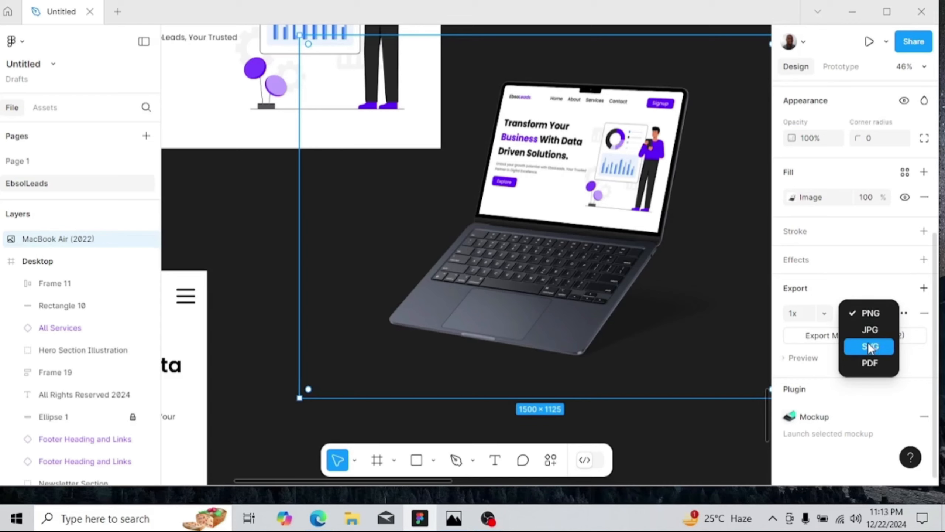
{"action": "left_click", "coordinate": [861, 295]}
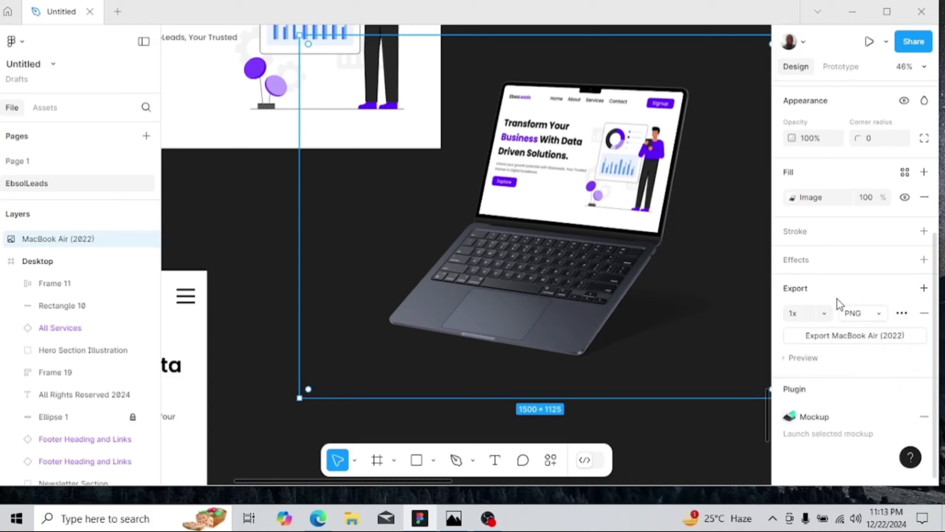
{"action": "left_click", "coordinate": [793, 314]}
{"action": "type", "text": "2x"}
{"action": "left_click", "coordinate": [849, 336]}
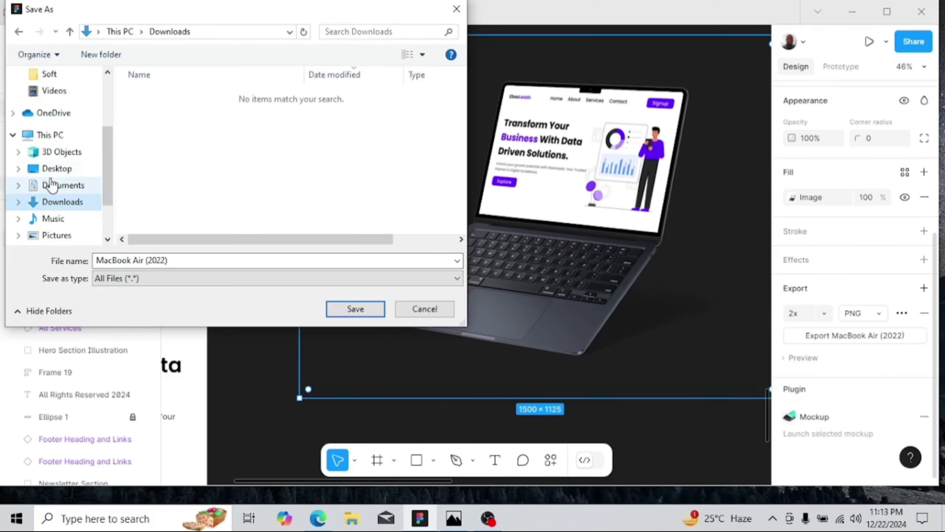
{"action": "left_click", "coordinate": [356, 309]}
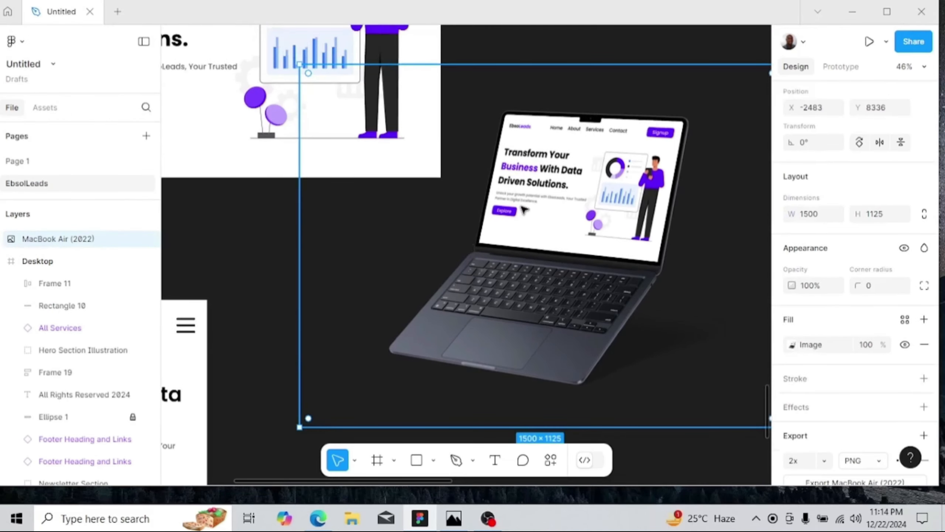
- Delete the laptop mockup from the canvas
{"action": "key", "text": "Delete"}
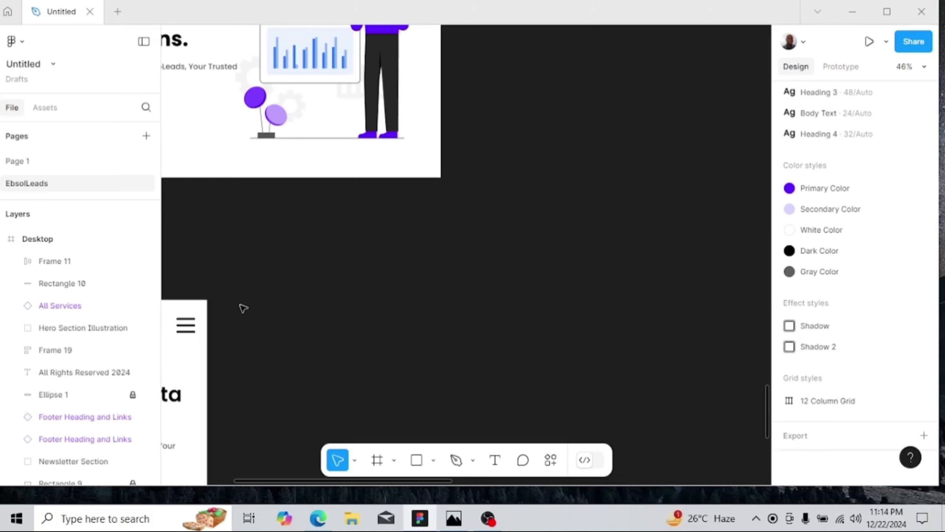
- Relaunch the recently used Mockup Plugin beside the Phone frame and pass its introduction to reach the plans overview
{"action": "left_click_drag", "start_coordinate": [243, 308], "coordinate": [483, 91]}
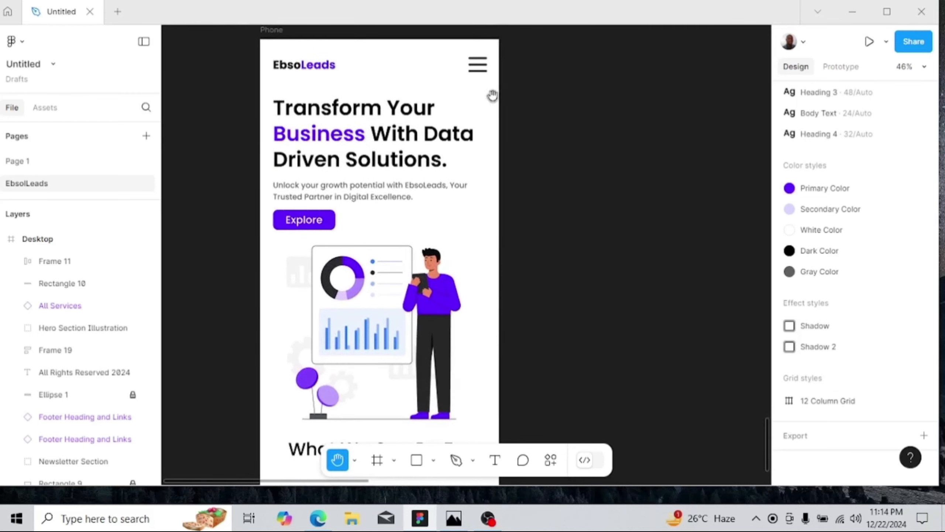
{"action": "right_click", "coordinate": [568, 108]}
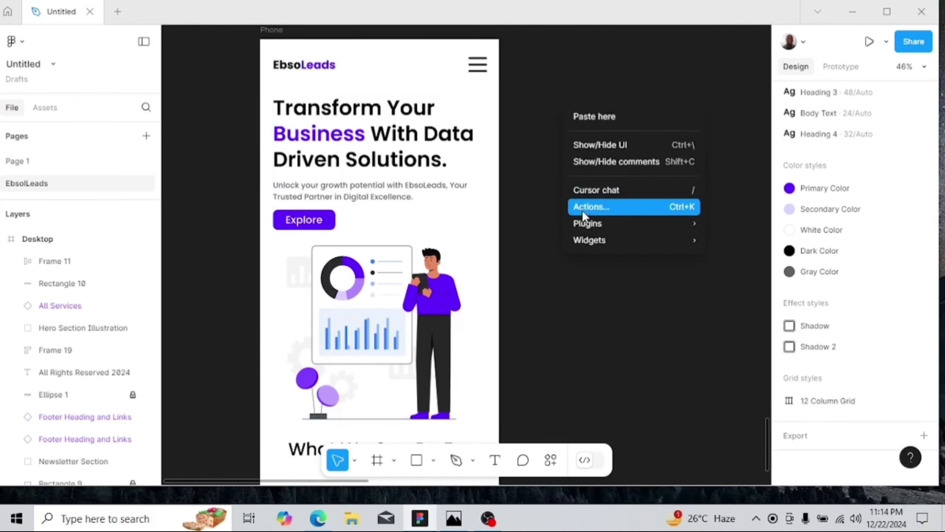
{"action": "mouse_move", "coordinate": [582, 220]}
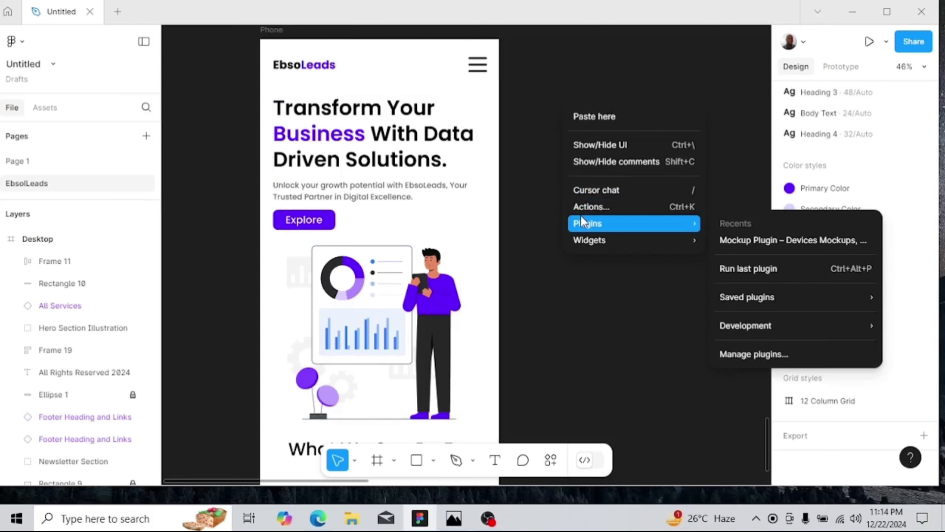
{"action": "left_click", "coordinate": [745, 246]}
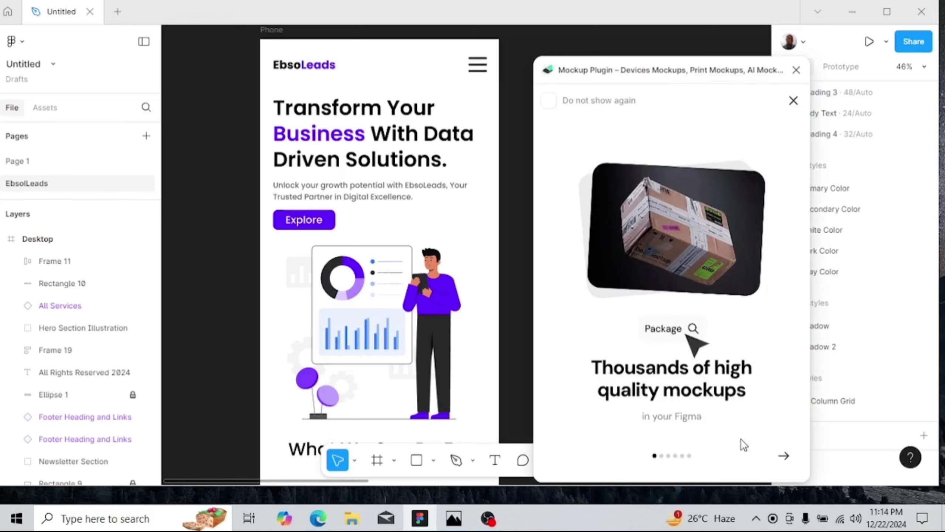
{"action": "left_click", "coordinate": [784, 457]}
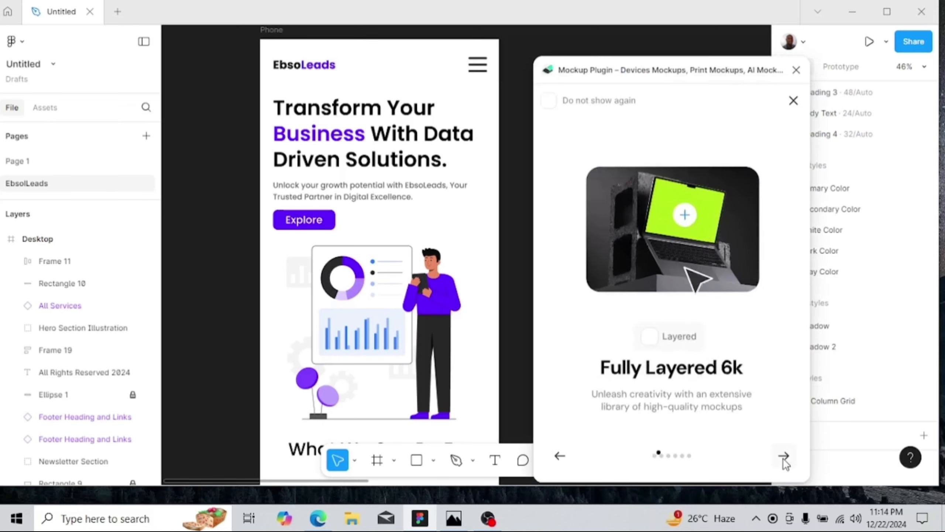
{"action": "left_click", "coordinate": [783, 457]}
{"action": "left_click", "coordinate": [783, 457]}
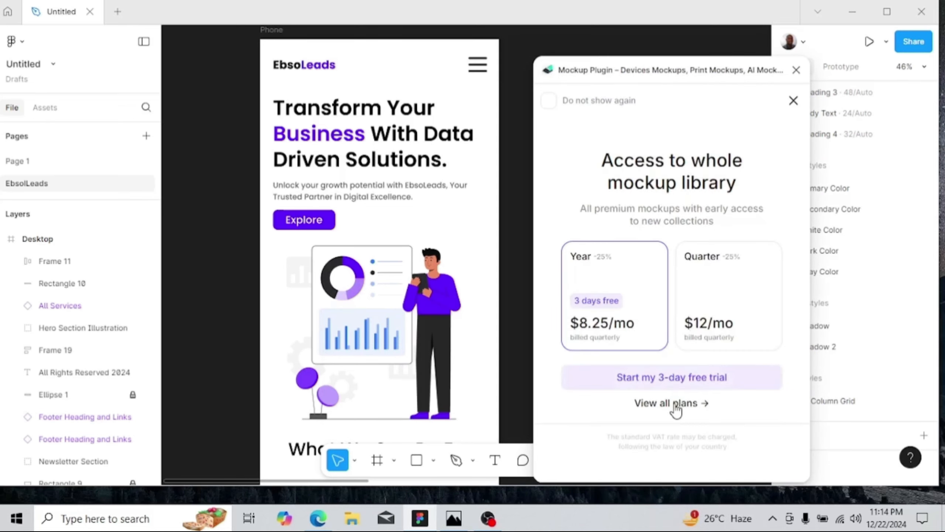
{"action": "left_click", "coordinate": [675, 409]}
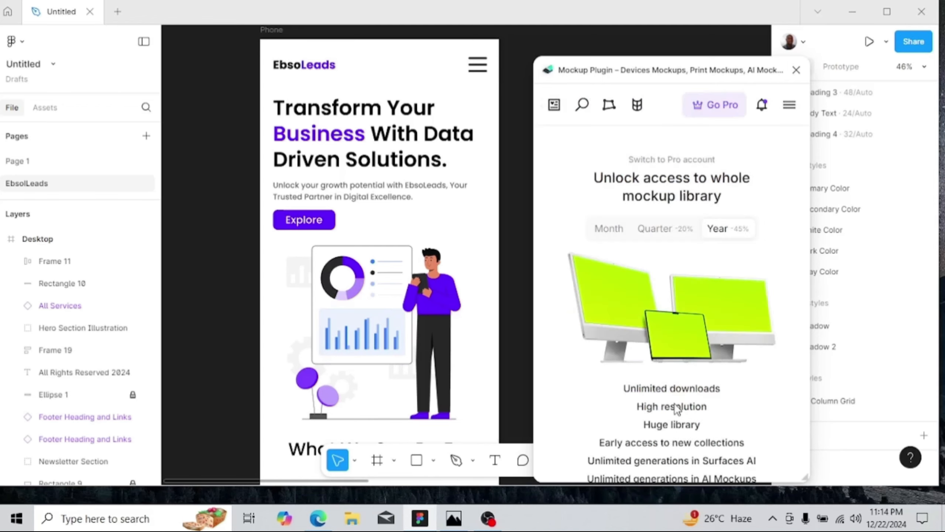
- Browse the plugin's latest free mockups and choose the single angled iPhone 15 mockup
{"action": "left_click", "coordinate": [789, 107]}
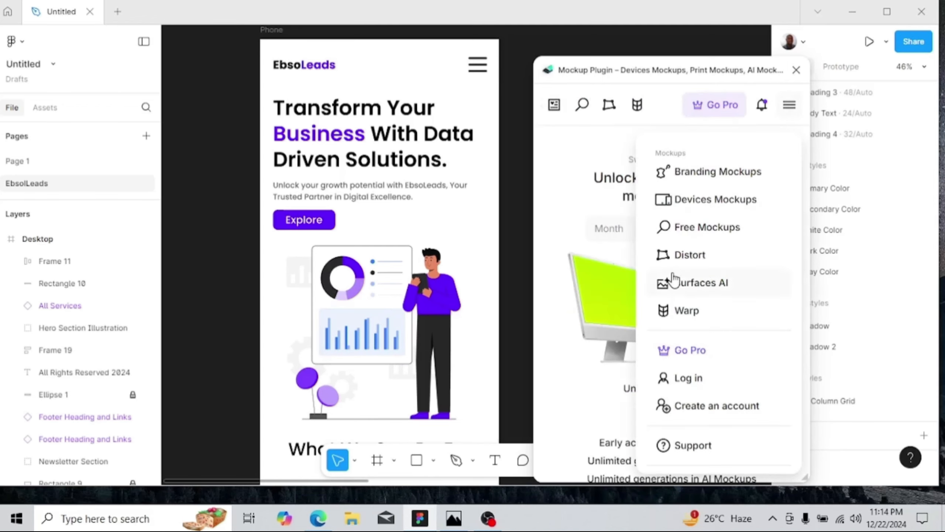
{"action": "left_click", "coordinate": [687, 227]}
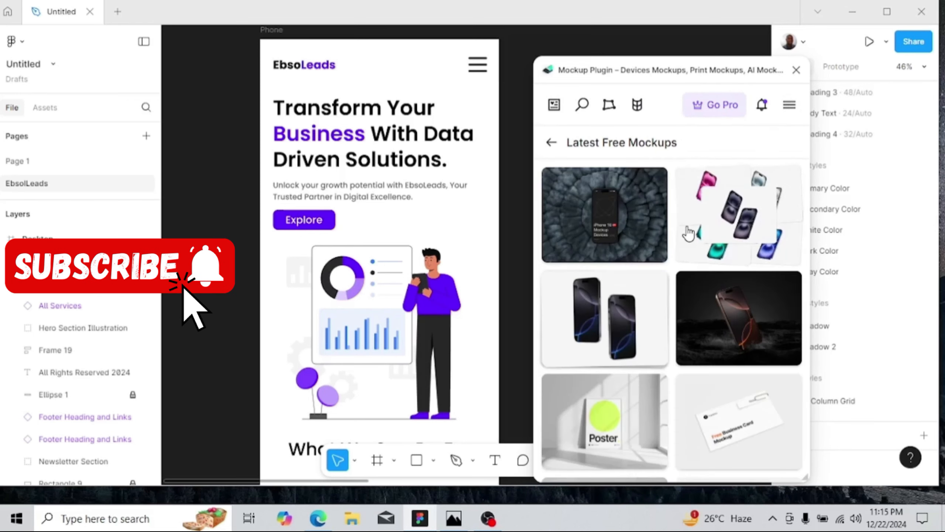
{"action": "scroll", "coordinate": [650, 291], "scroll_direction": "down", "scroll_amount": 10}
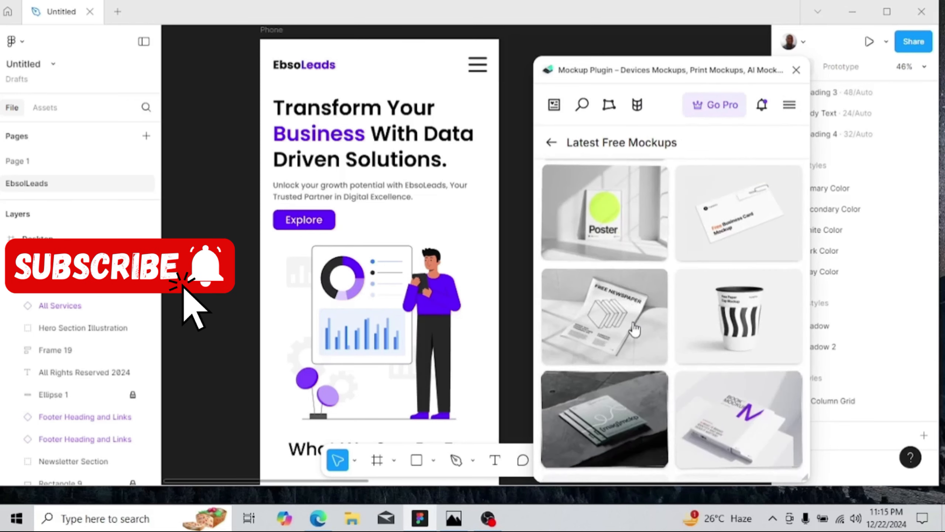
{"action": "scroll", "coordinate": [635, 329], "scroll_direction": "down", "scroll_amount": 5}
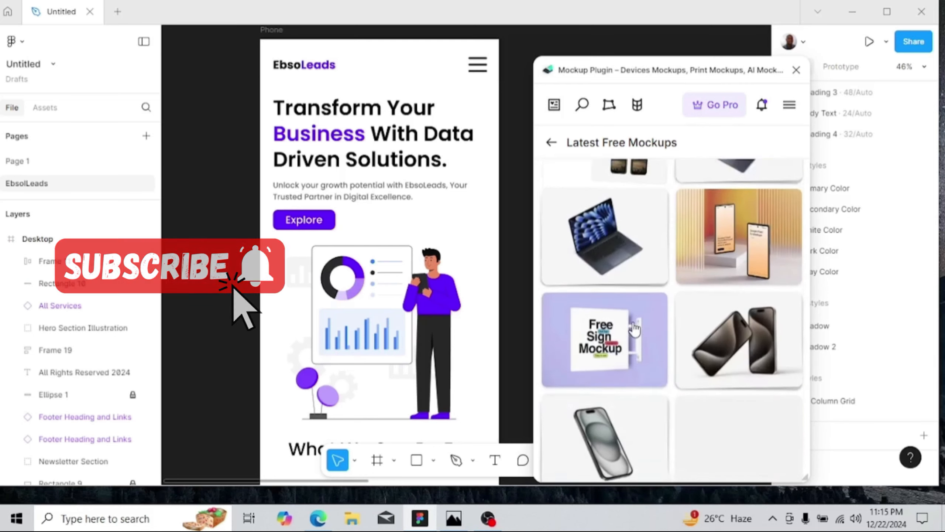
{"action": "scroll", "coordinate": [634, 329], "scroll_direction": "down", "scroll_amount": 4}
{"action": "left_click", "coordinate": [616, 280]}
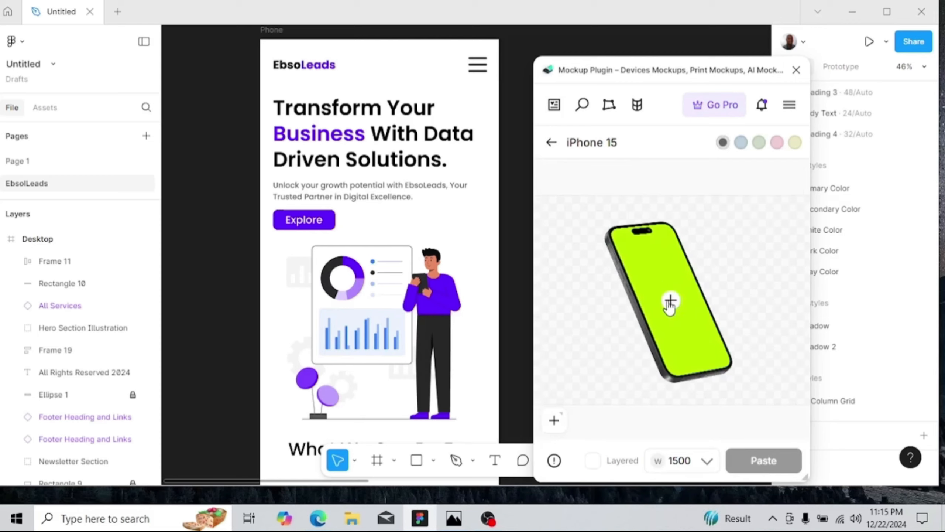
- Fill the iPhone 15 screen with the cropped Phone frame, paste the mockup onto the canvas at width 1500 and close the plugin
{"action": "left_click", "coordinate": [669, 302]}
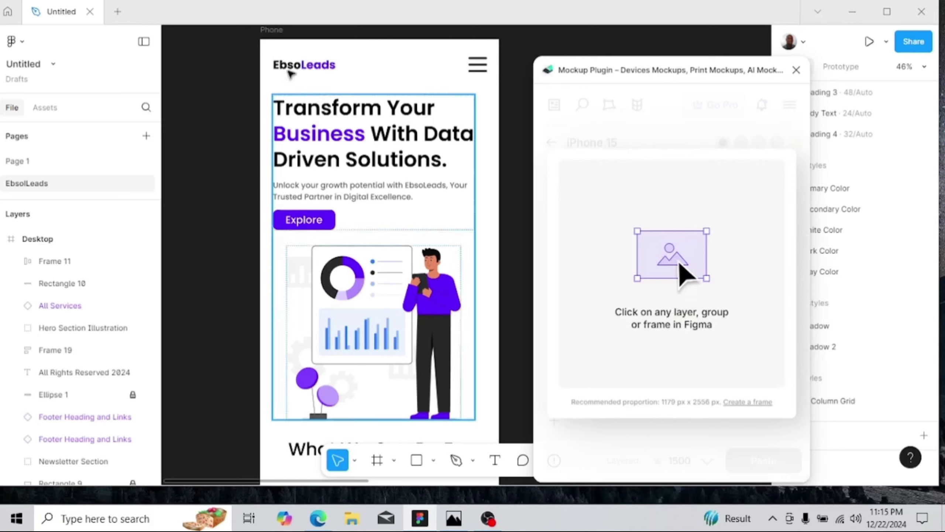
{"action": "left_click", "coordinate": [277, 31]}
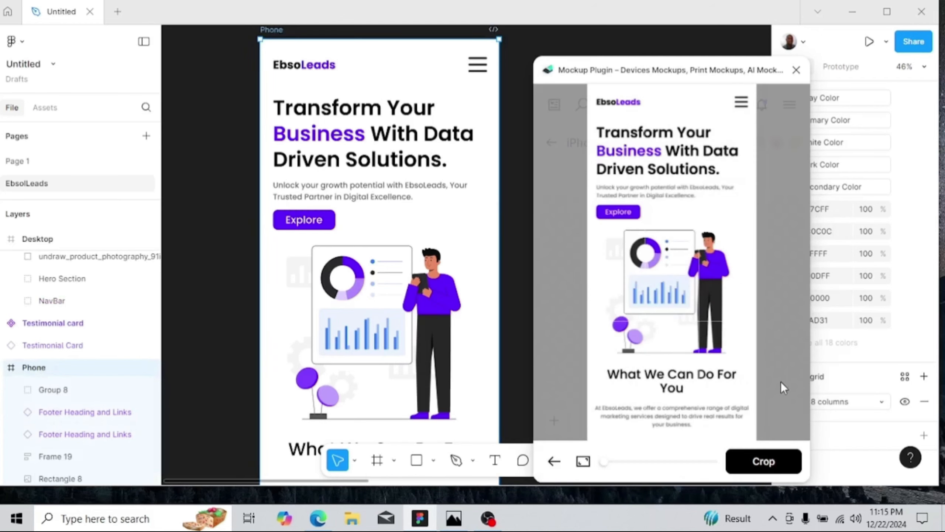
{"action": "left_click", "coordinate": [746, 469]}
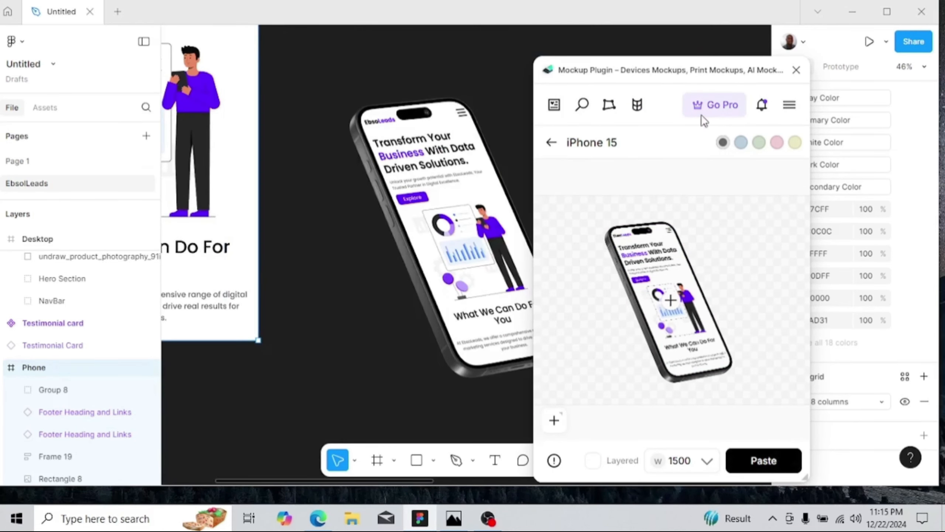
{"action": "left_click", "coordinate": [796, 70]}
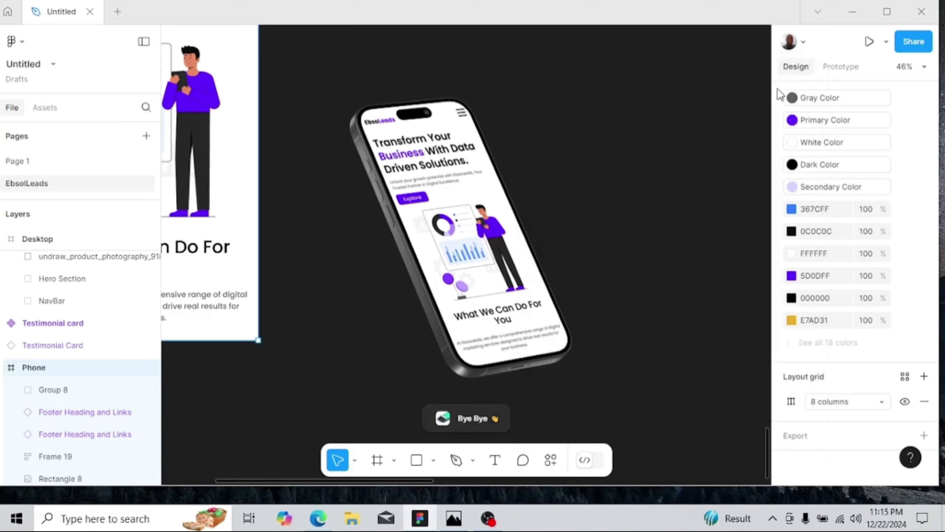
- Export the phone mockup as a PNG at 2x to the Downloads folder under the name iPhone 15
{"action": "left_click", "coordinate": [602, 250]}
{"action": "scroll", "coordinate": [840, 320], "scroll_direction": "down", "scroll_amount": 2}
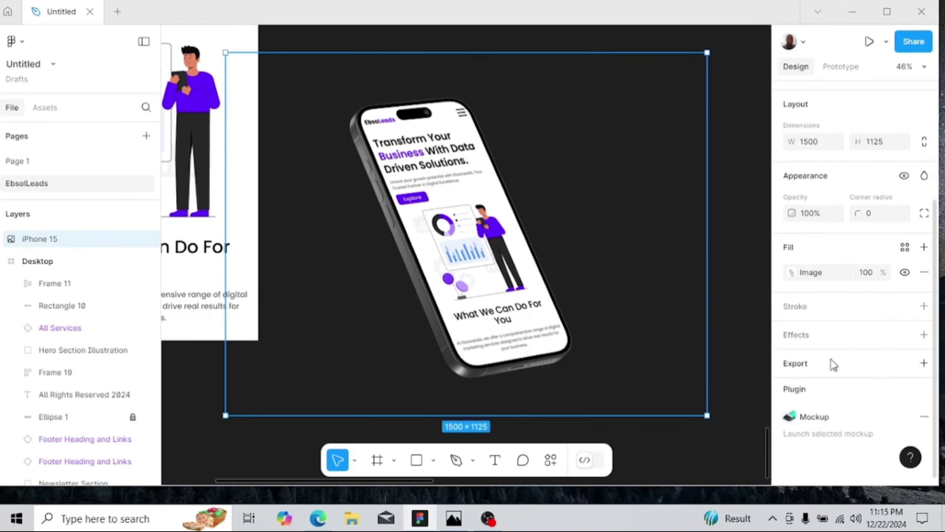
{"action": "left_click", "coordinate": [924, 363]}
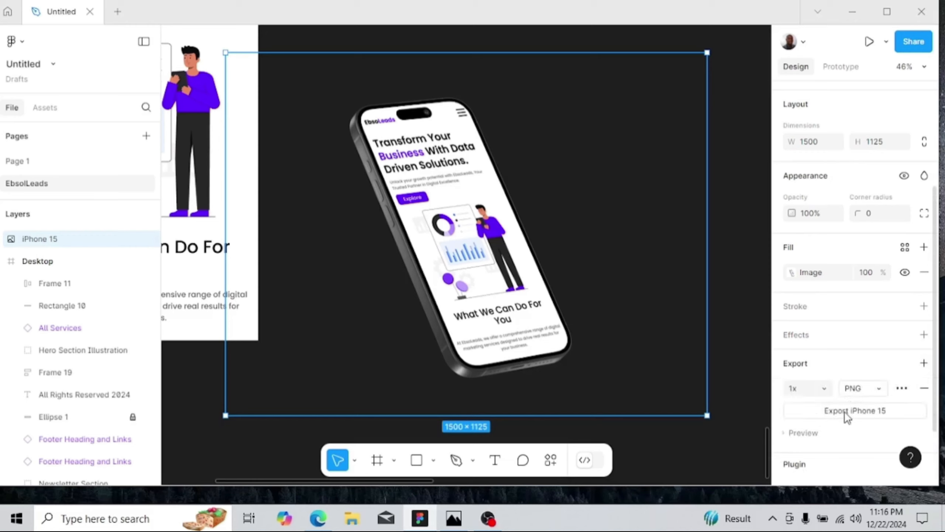
{"action": "left_click", "coordinate": [882, 389]}
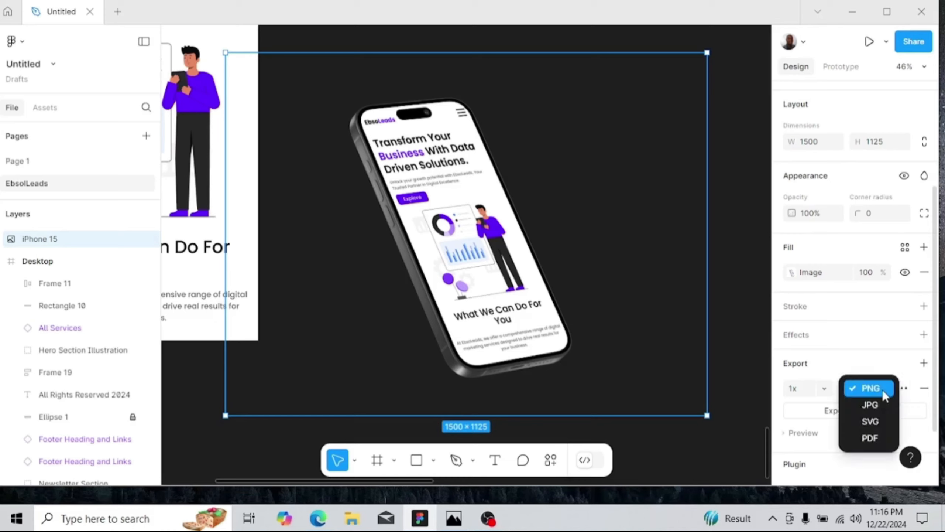
{"action": "left_click", "coordinate": [882, 390]}
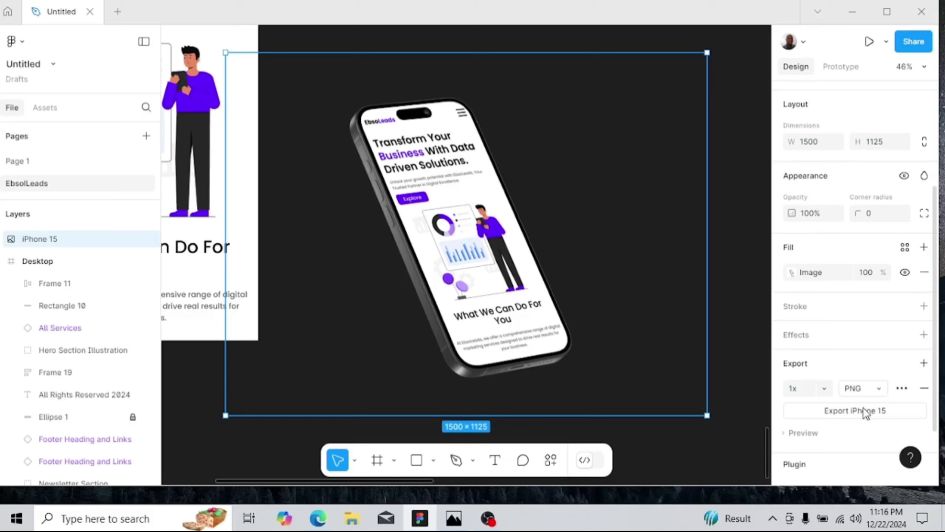
{"action": "left_click", "coordinate": [795, 389]}
{"action": "type", "text": "2x"}
{"action": "left_click", "coordinate": [834, 410]}
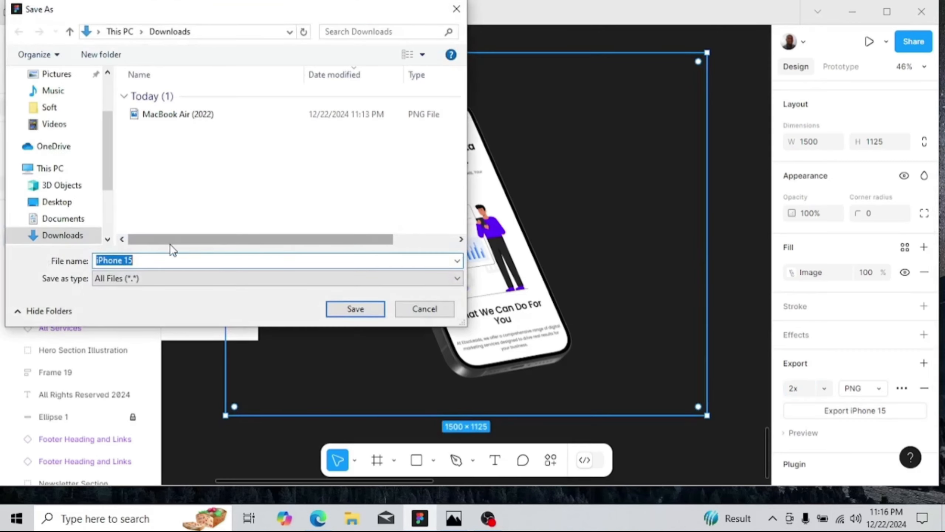
{"action": "left_click", "coordinate": [346, 304]}
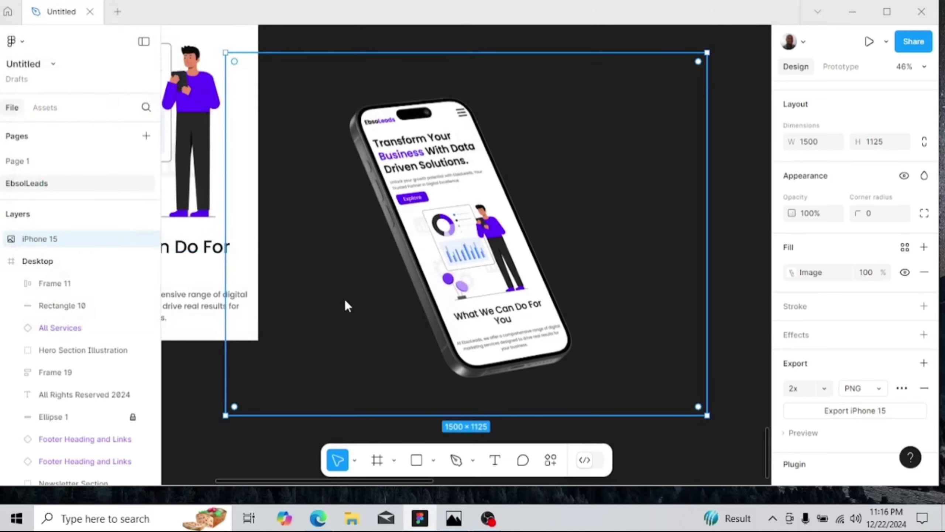
- Switch to File Explorer's Downloads folder and view the exported MacBook Air (2022) and iPhone 15 images in Photos
{"action": "left_click", "coordinate": [352, 518]}
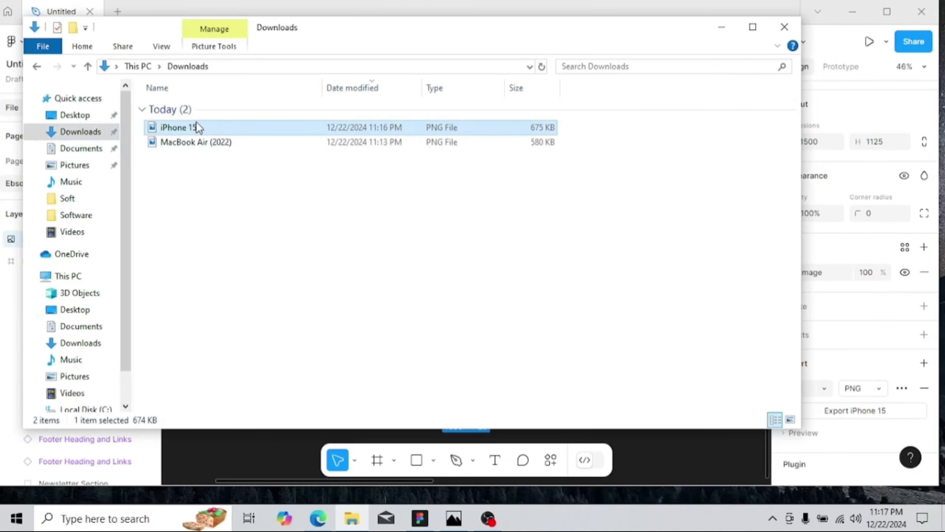
{"action": "left_click", "coordinate": [207, 145]}
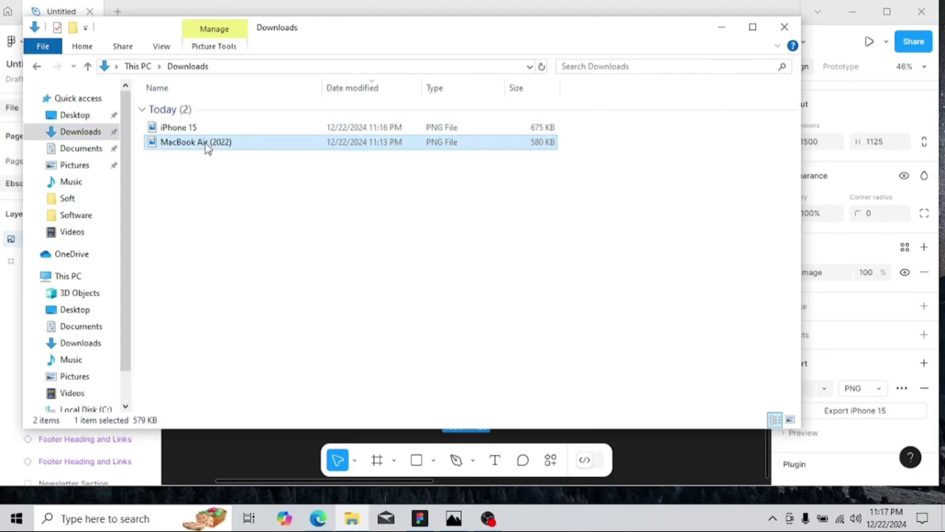
{"action": "right_click", "coordinate": [207, 148]}
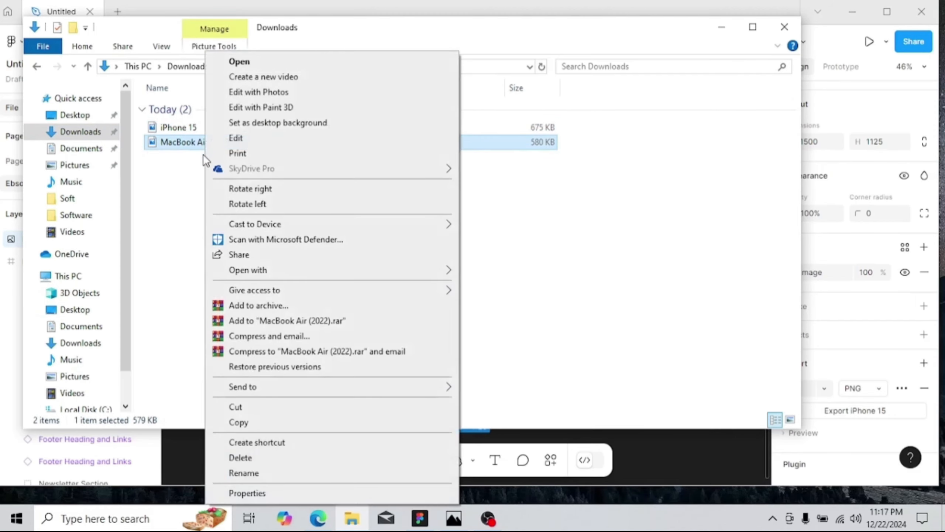
{"action": "key", "text": "Return"}
{"action": "key", "text": "Left"}
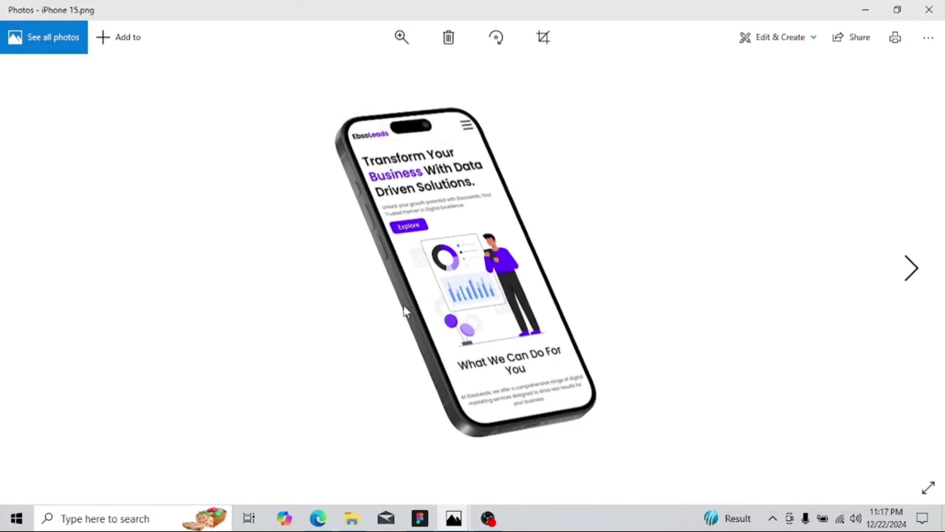